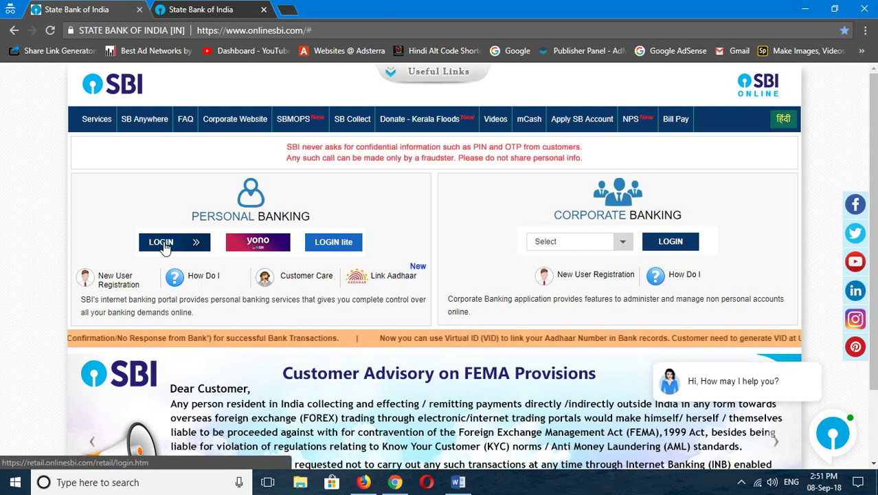
Step: Sign in to OnlineSBI personal banking with the account username and password
click(164, 244)
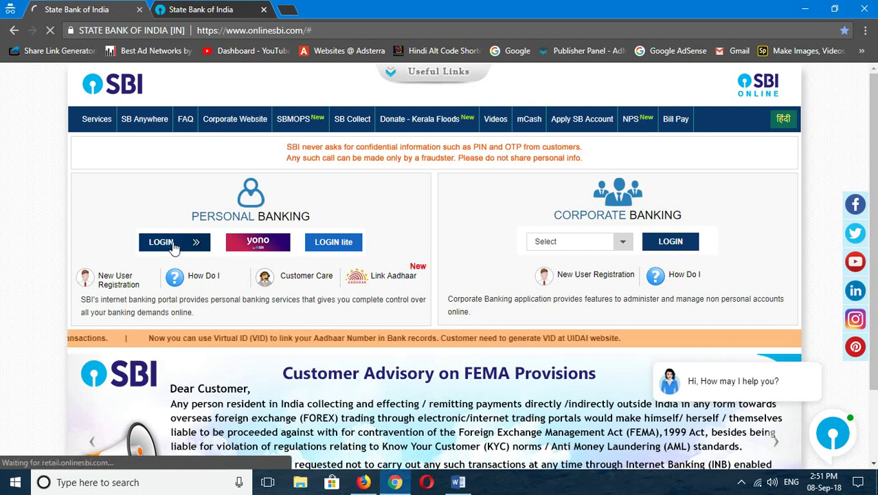
click(735, 215)
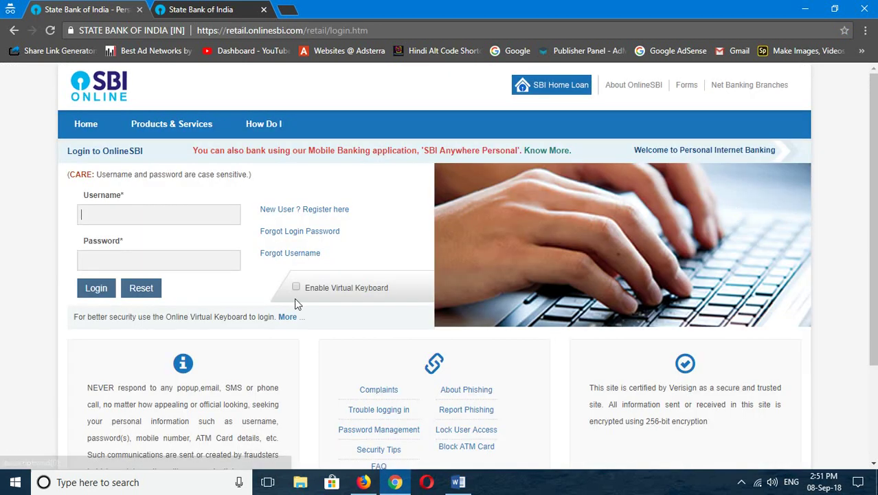
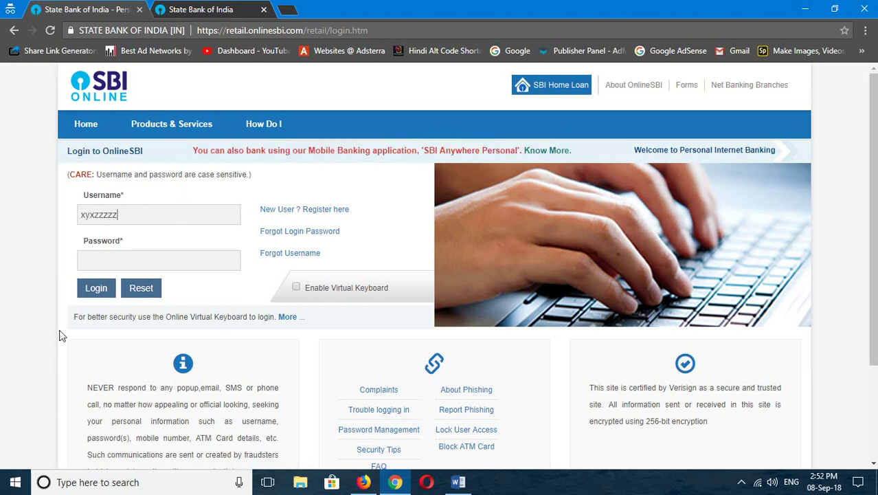
click(112, 262)
click(96, 288)
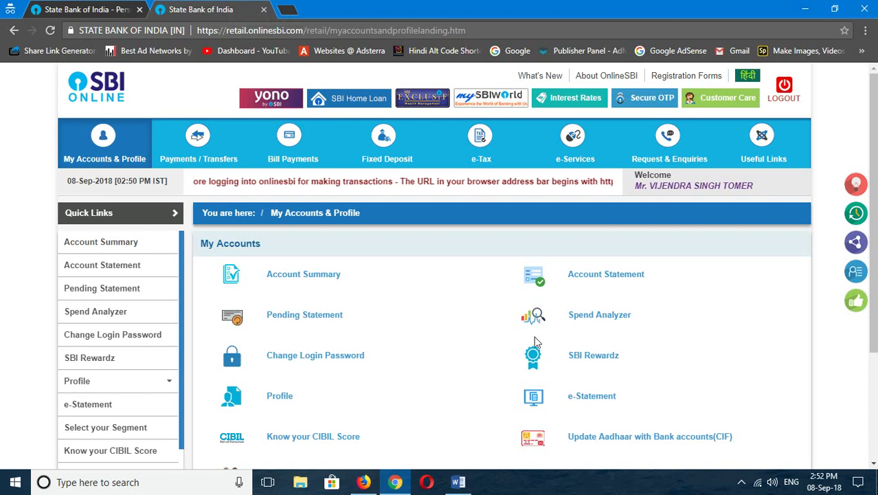
Step: Open Account Summary and read the alert that no accounts are mapped to this username
click(288, 276)
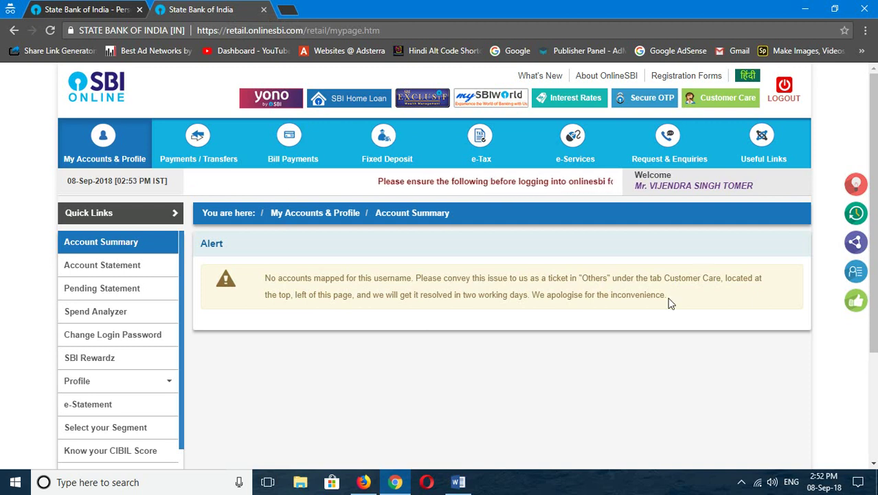
scroll(537, 298, down, 2)
scroll(539, 302, up, 2)
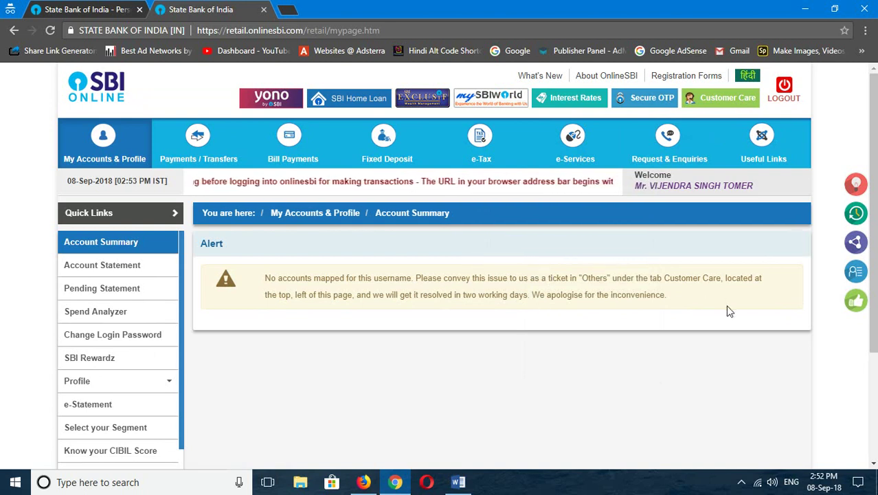
Step: Go to Customer Care and open the form to lodge an Internet banking complaint
click(720, 101)
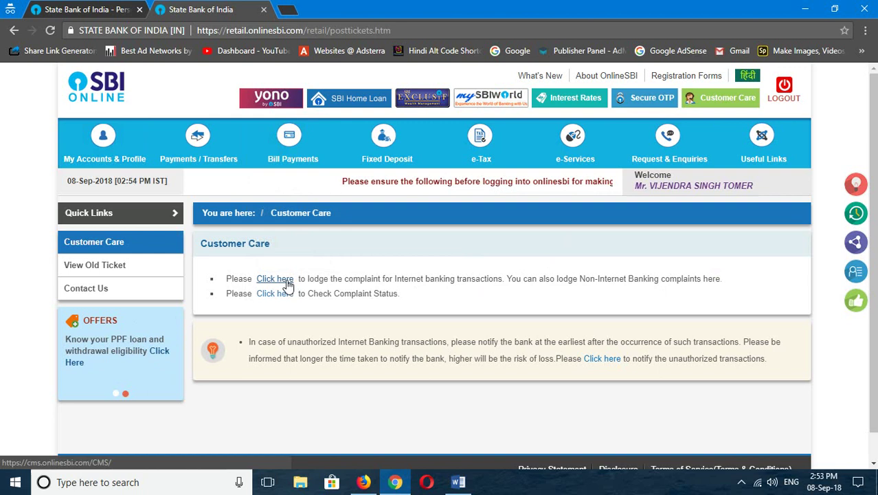
click(286, 279)
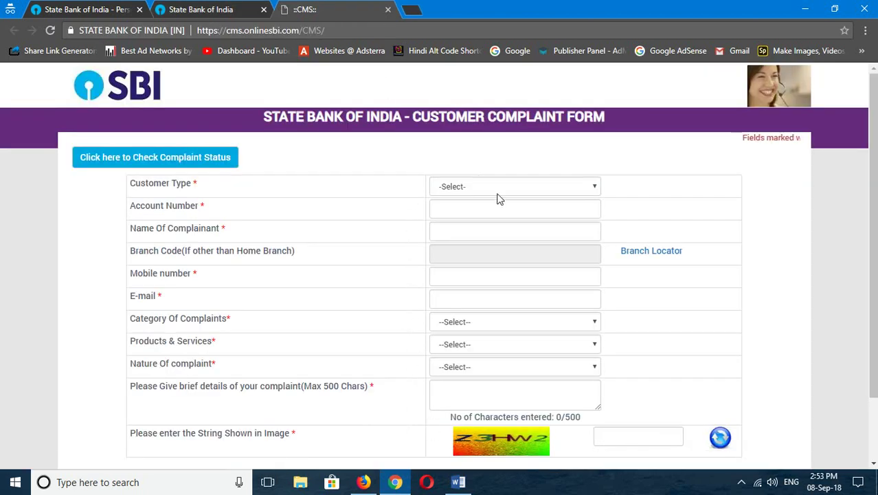
Step: Set Customer Type to Existing SBI customer and enter an account number
click(472, 184)
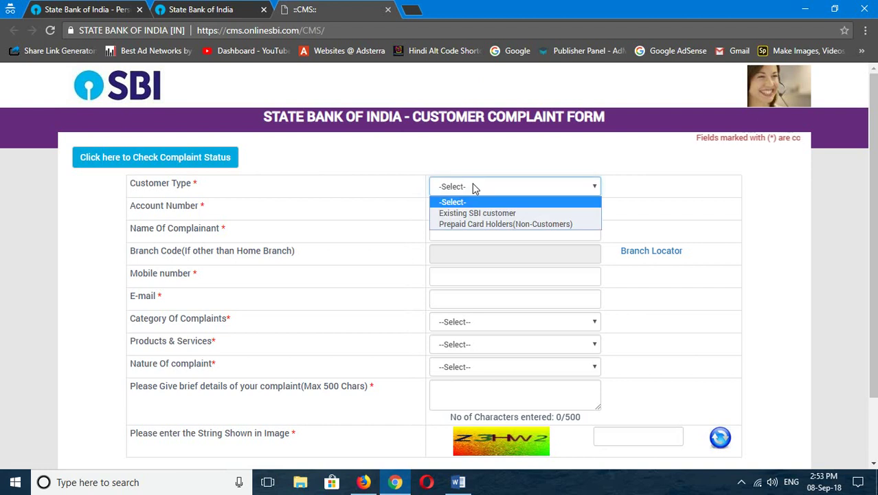
click(479, 214)
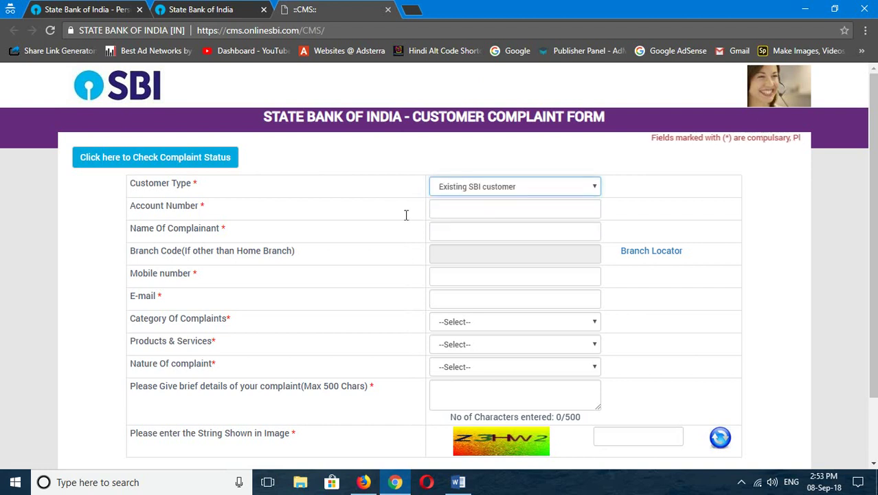
click(472, 210)
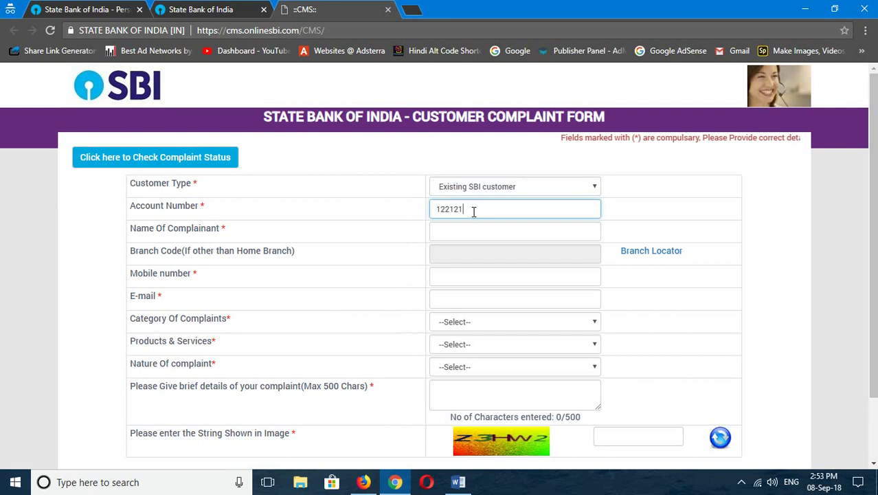
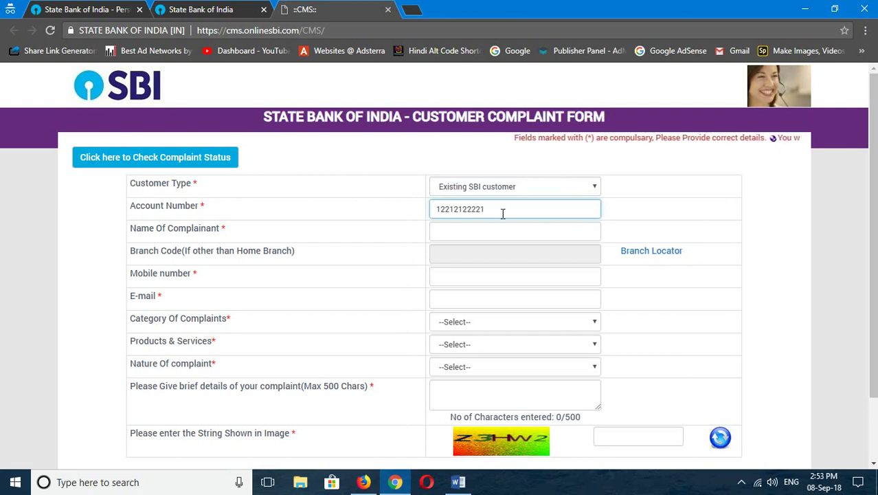
click(496, 230)
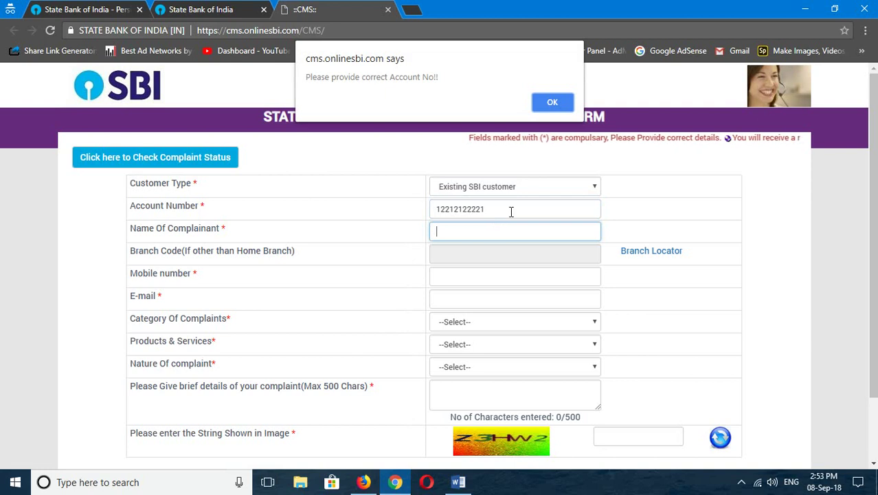
Step: Dismiss the repeated 11-digit account number warnings and clear the rejected account number
click(562, 101)
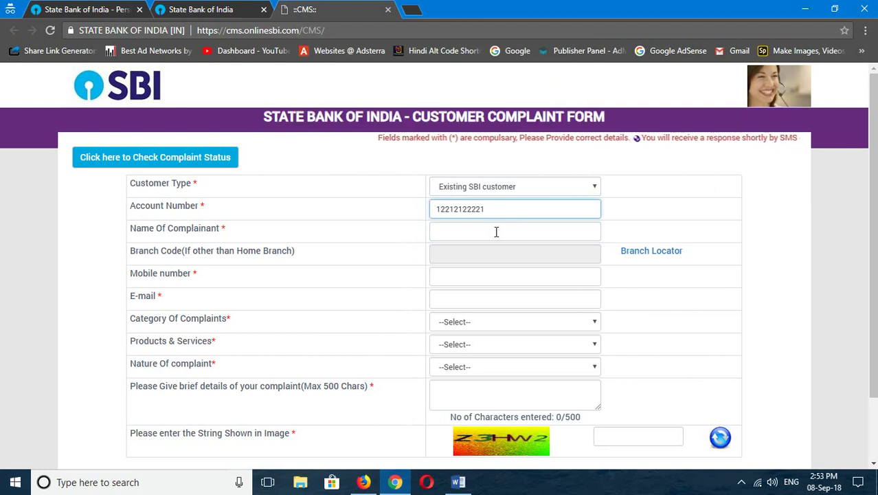
click(459, 258)
key(Return)
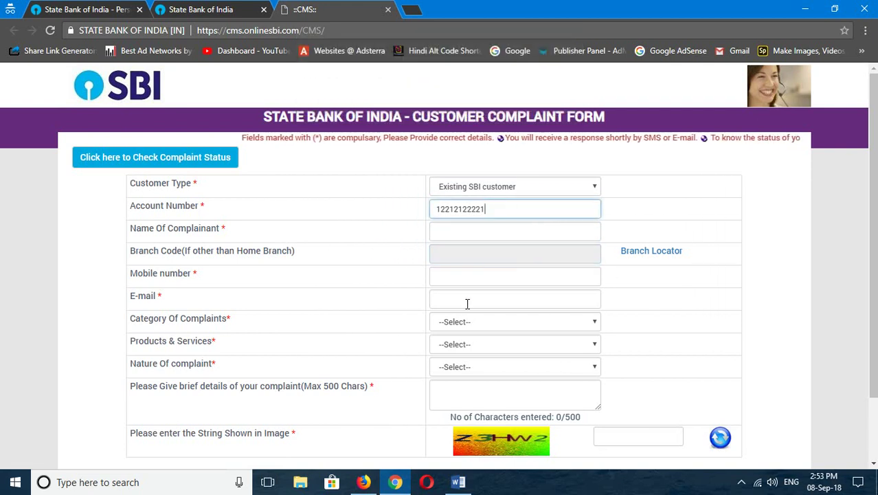
click(511, 324)
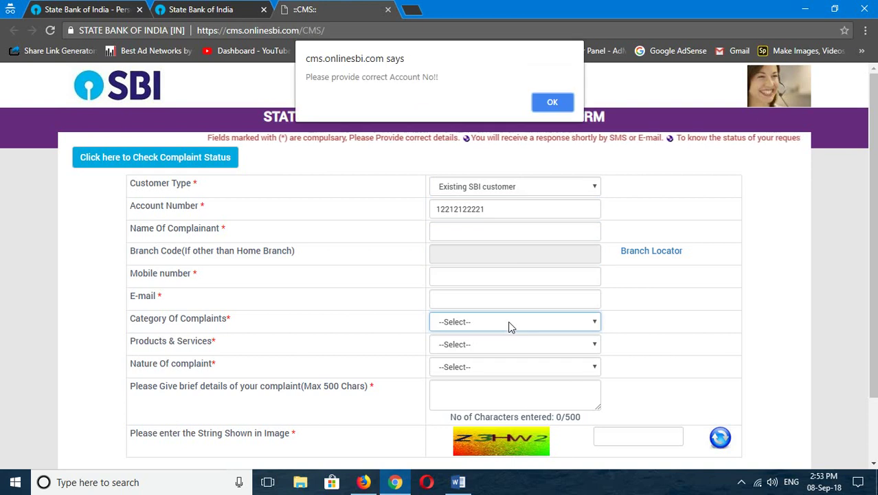
click(554, 102)
double_click(479, 208)
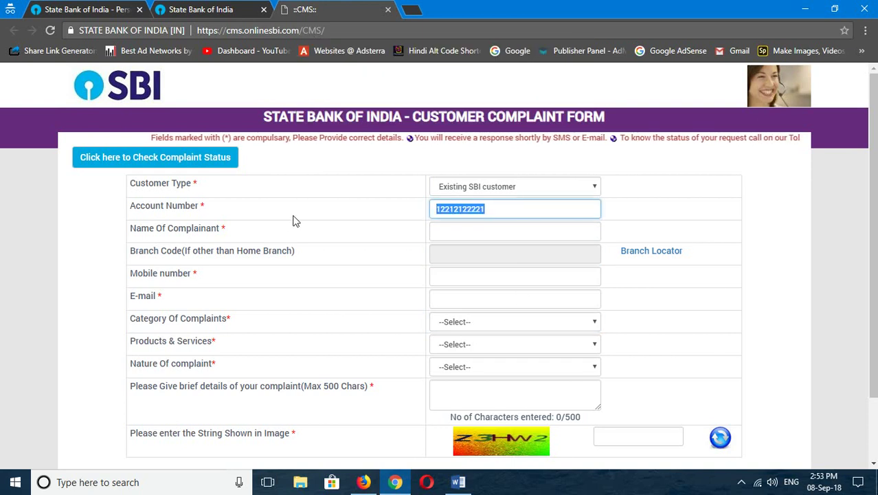
key(BackSpace)
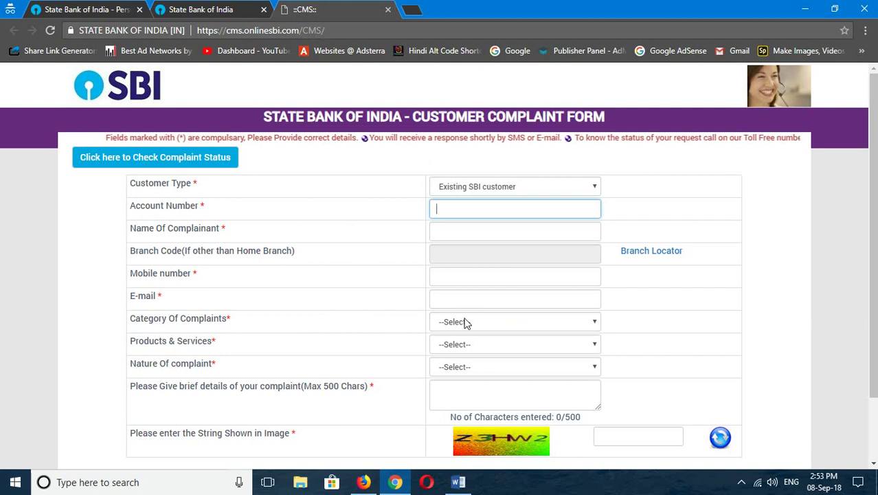
click(466, 325)
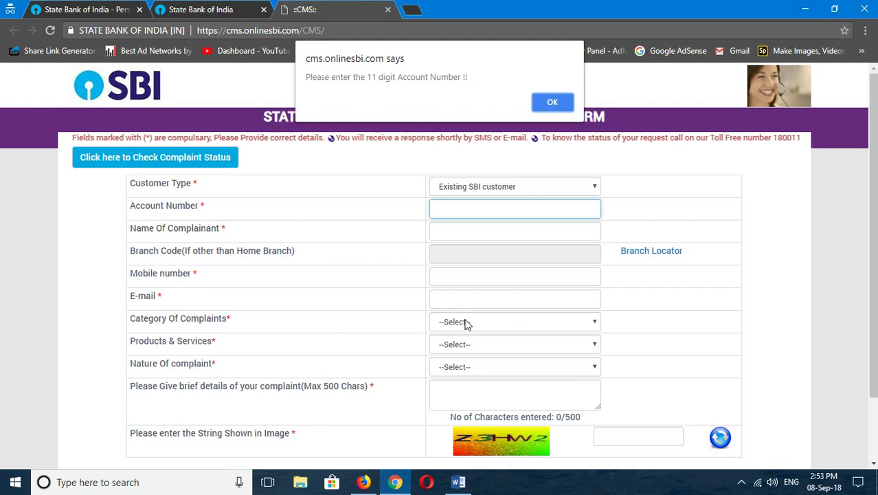
click(555, 102)
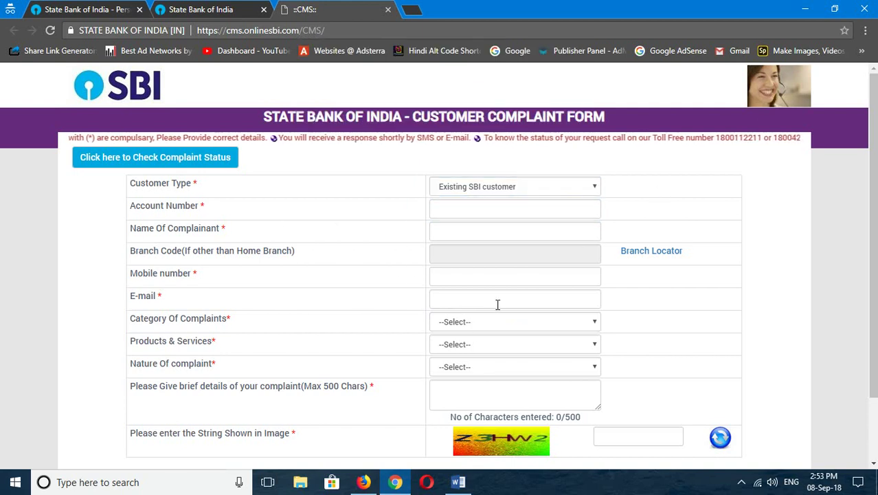
click(483, 323)
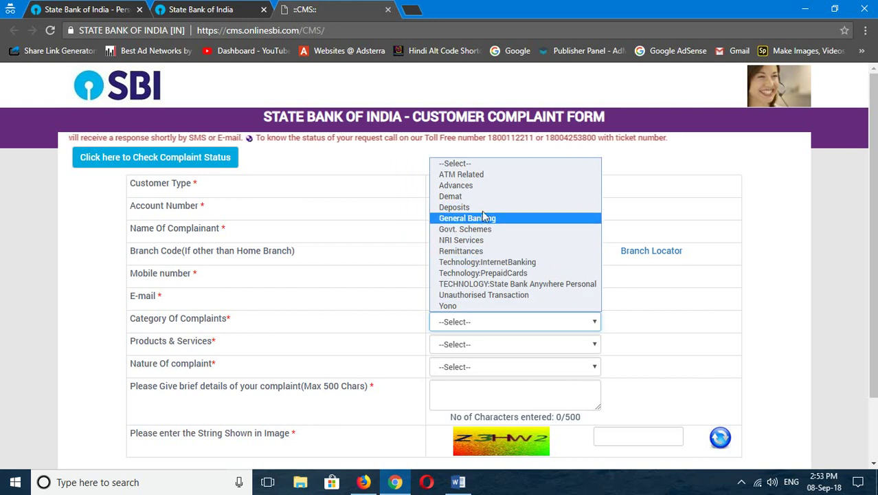
Step: Set category to Technology:InternetBanking and product to Pre Login Complaints instead of Online Banking Profile
click(481, 264)
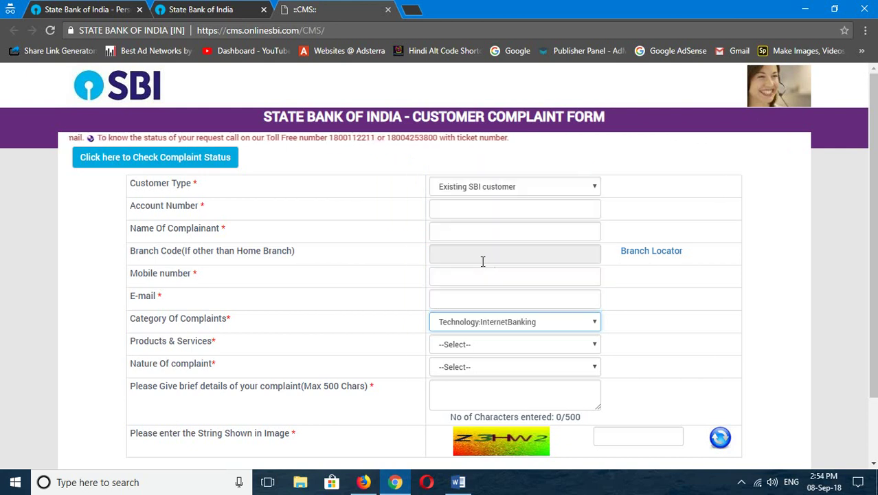
click(473, 343)
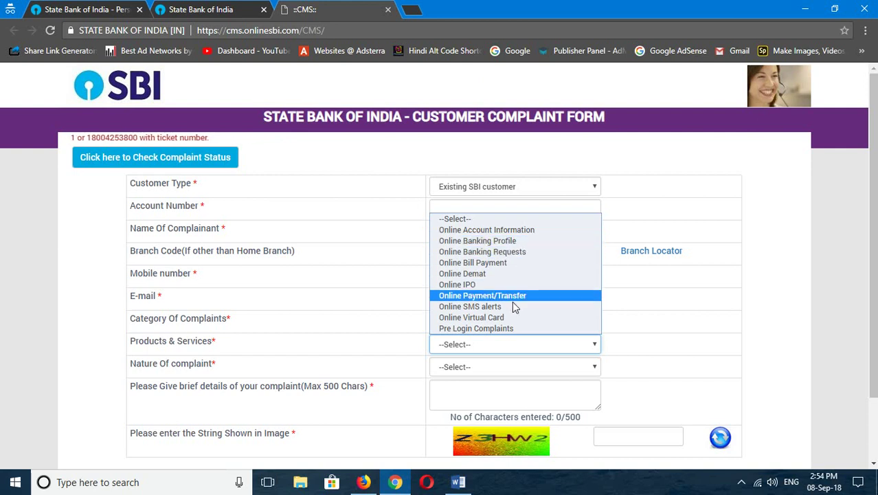
click(509, 242)
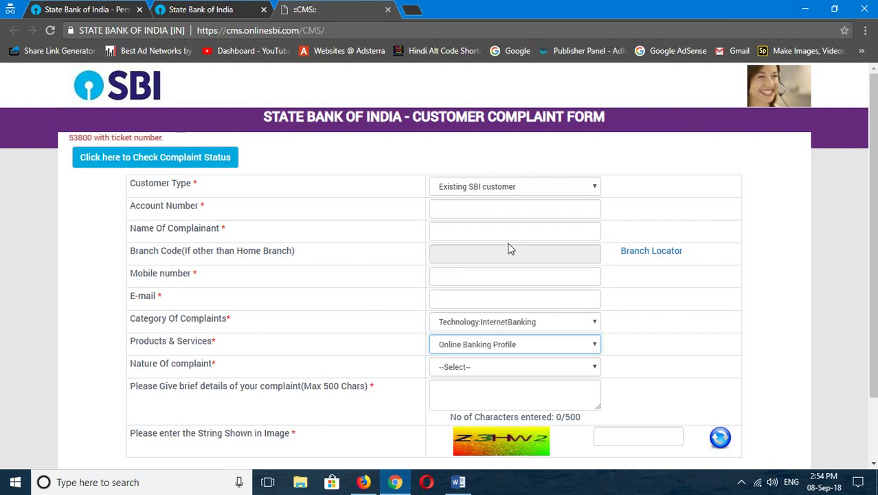
click(477, 368)
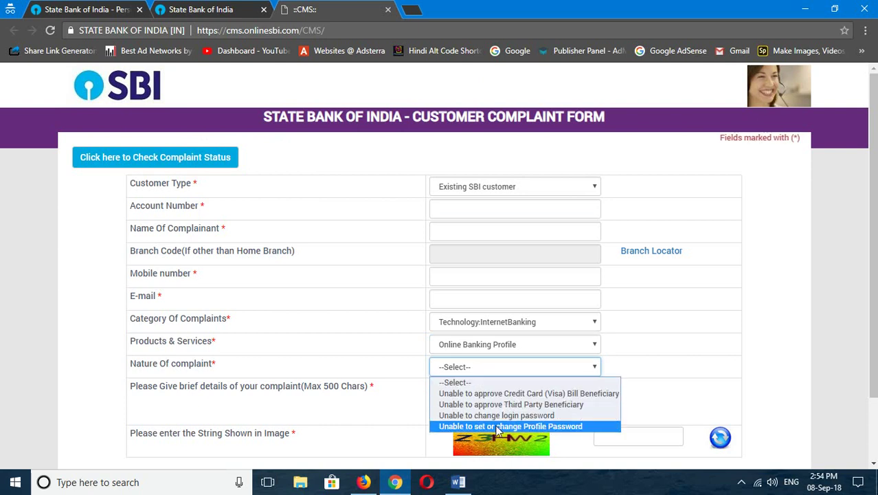
click(508, 347)
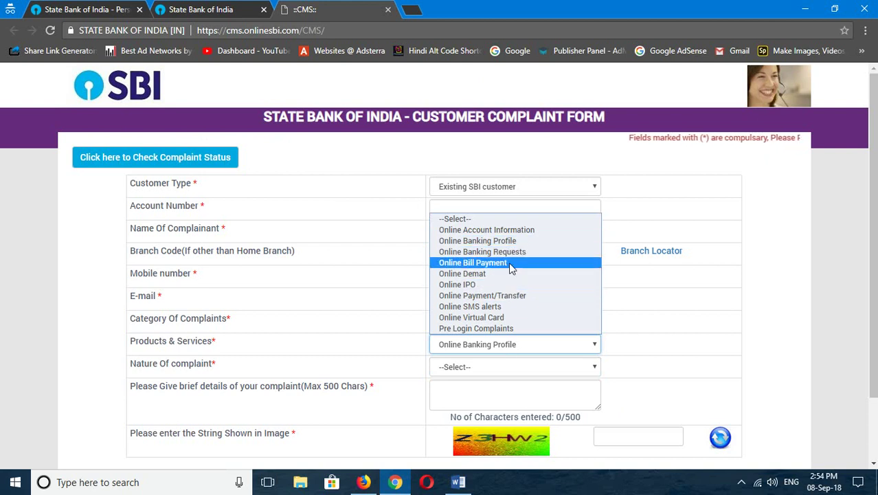
click(501, 329)
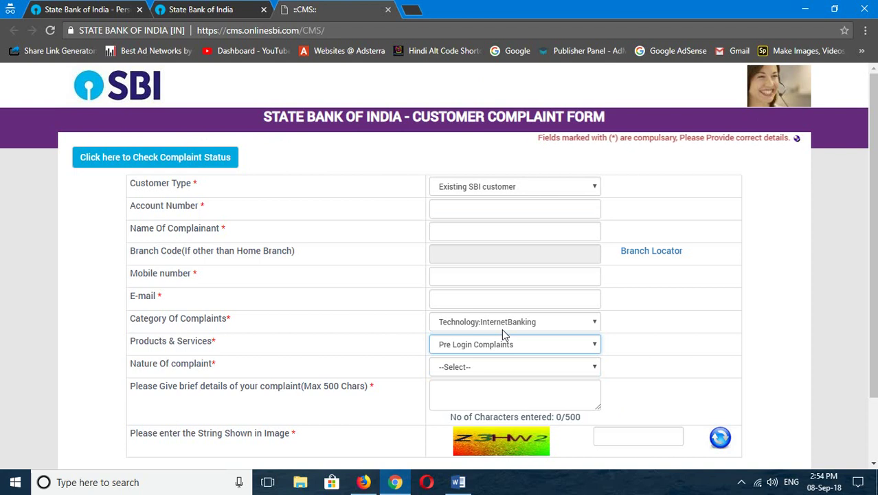
click(503, 365)
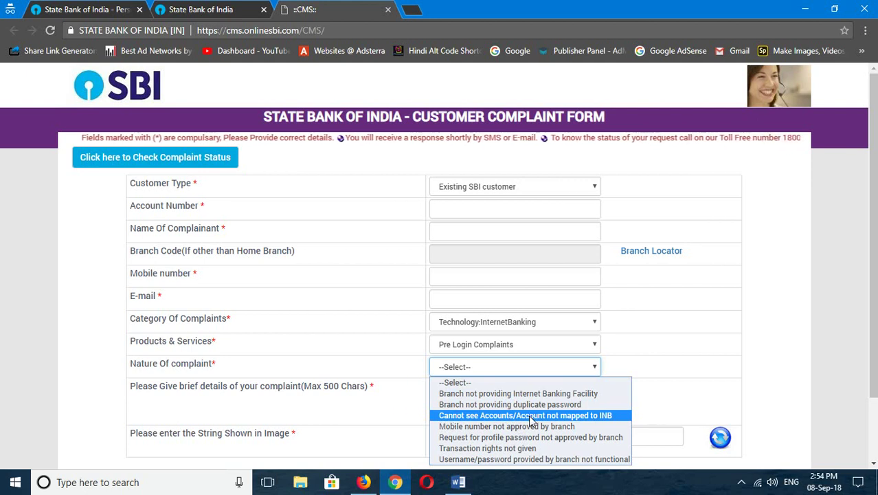
Step: Choose 'Cannot see Accounts/Account not mapped to INB' as the nature of complaint
click(462, 415)
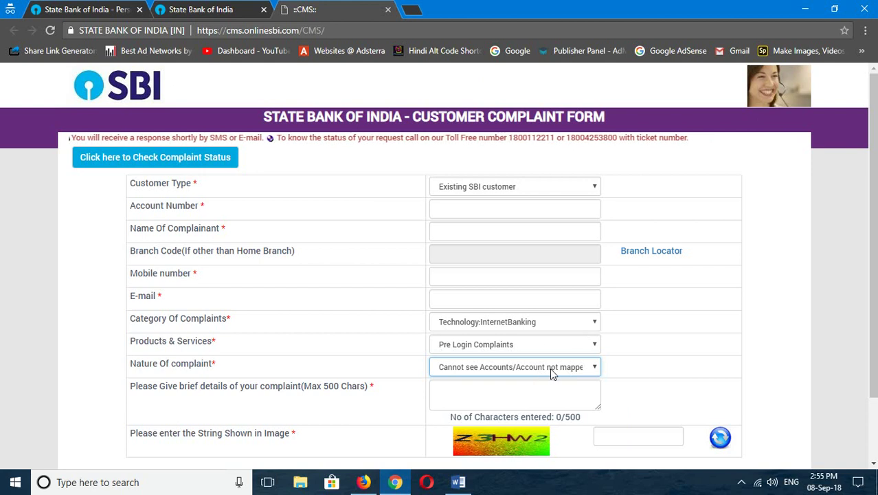
Step: Enter the complaint details 'i am unable to see my account after login'
scroll(657, 402, down, 1)
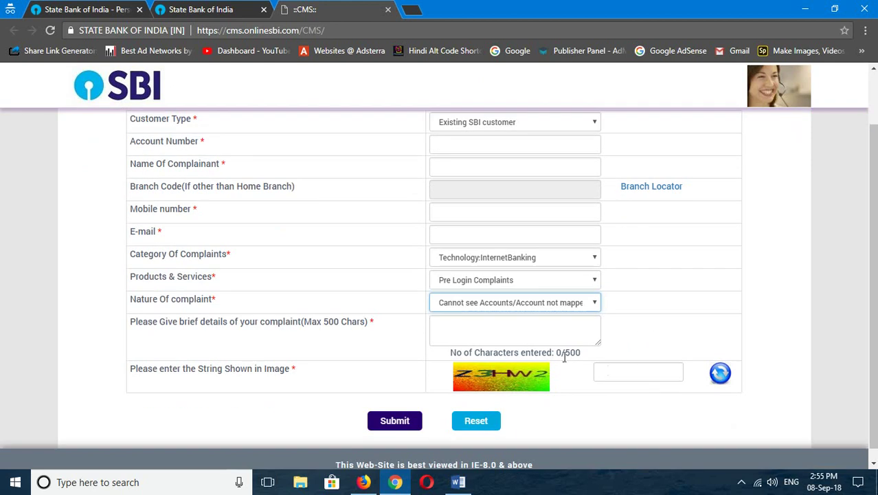
click(485, 331)
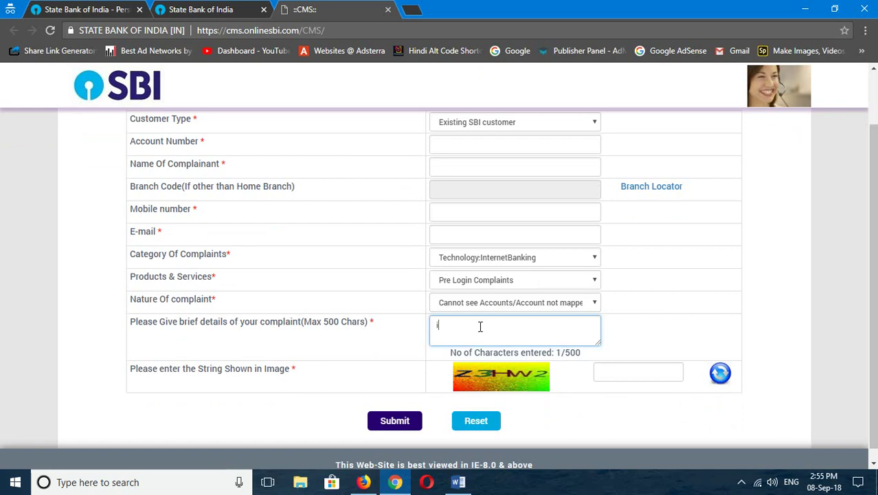
text(i am unable)
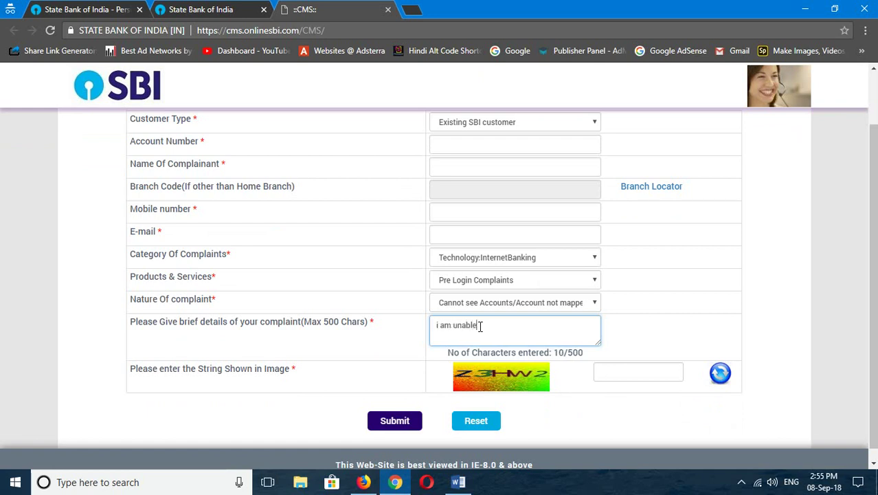
text( to see my account after login)
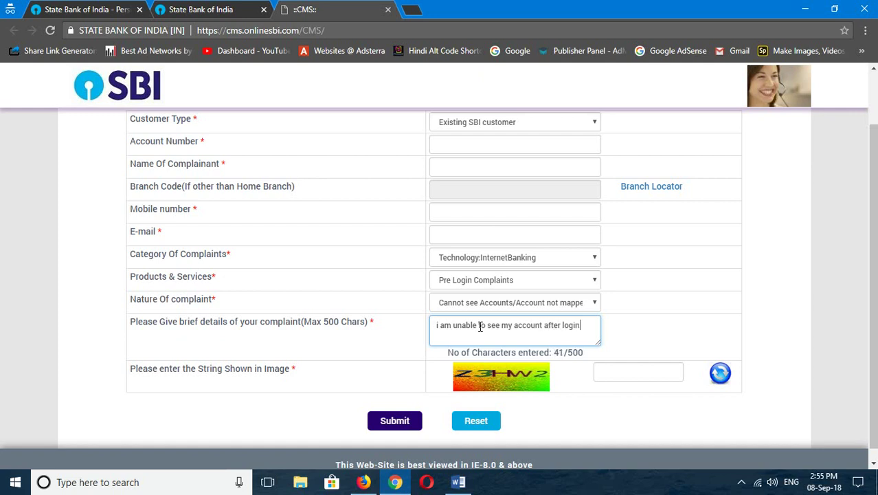
Step: Fill in the captcha characters shown in the image and review the form
click(636, 370)
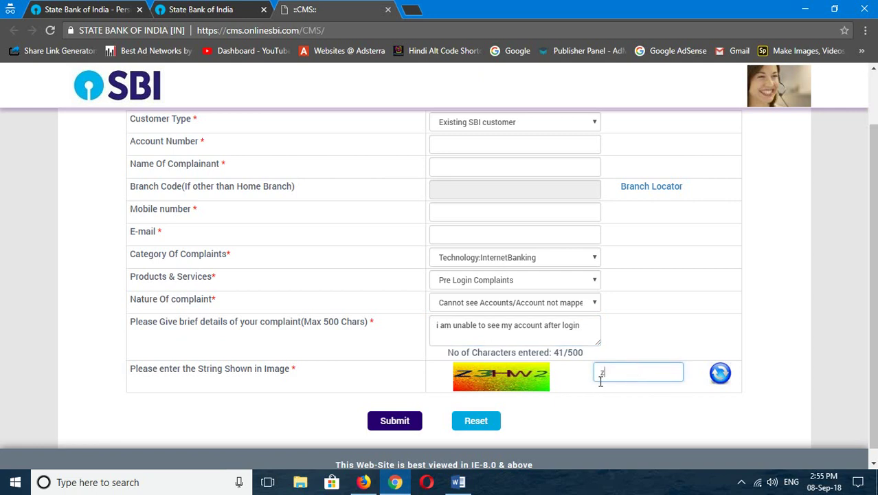
text(z3hw2)
scroll(591, 273, up, 1)
scroll(622, 287, down, 1)
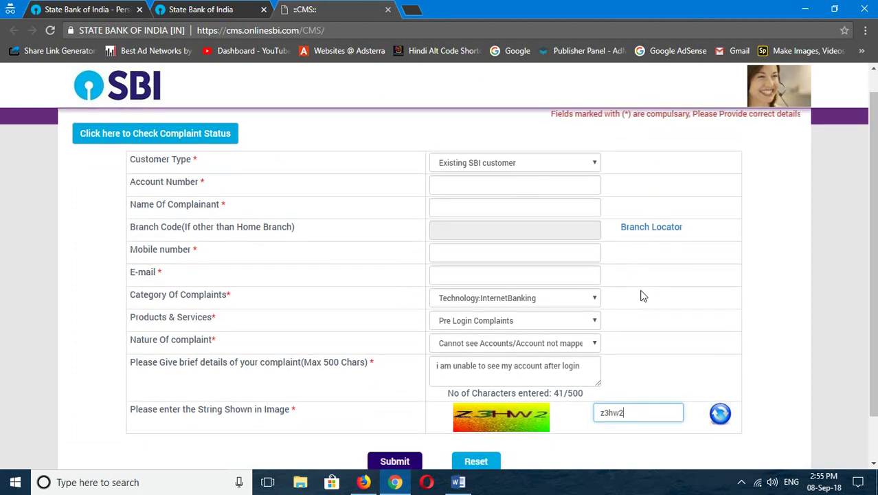
scroll(641, 295, down, 1)
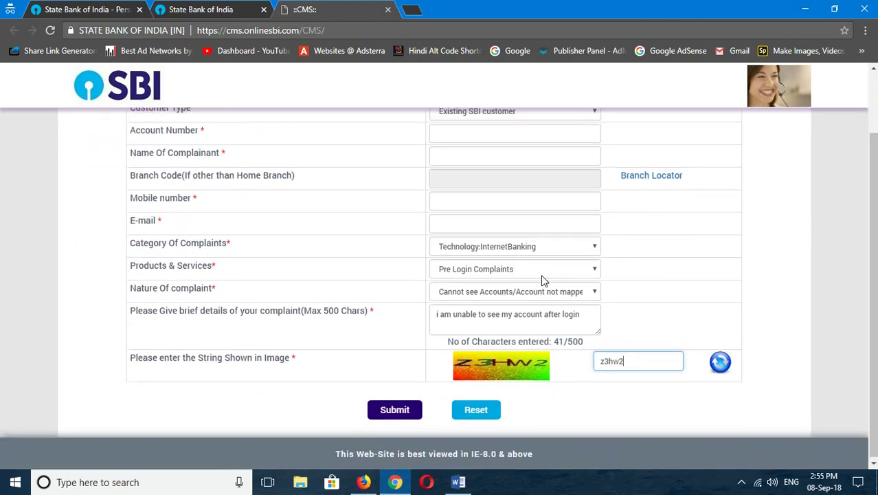
scroll(542, 280, up, 1)
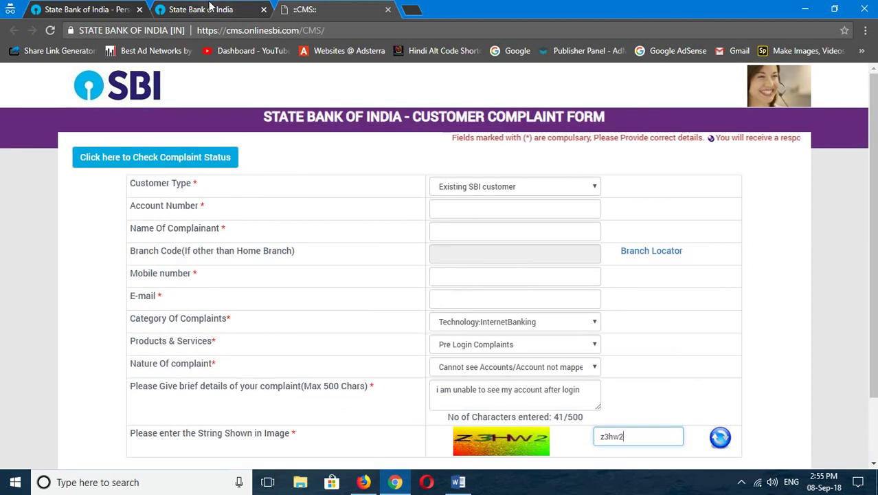
Step: Leave the SBI Customer Care tab and bring the Word document 'subb' to the front
click(209, 7)
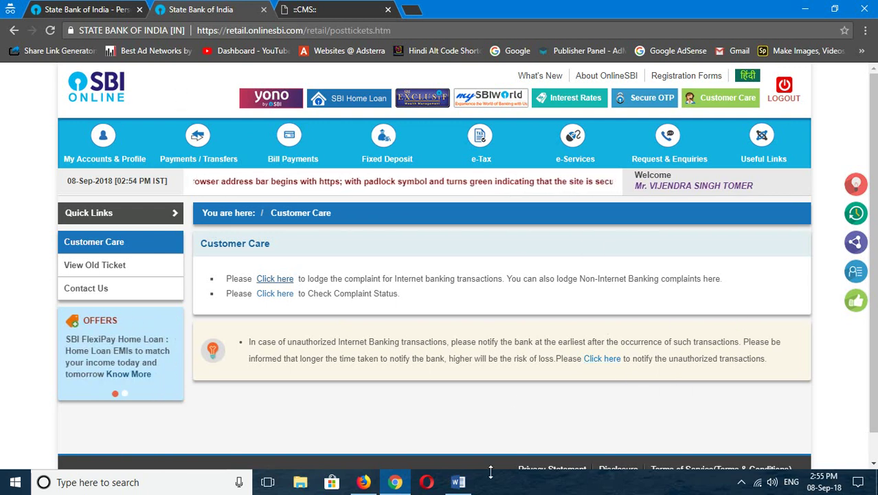
click(459, 483)
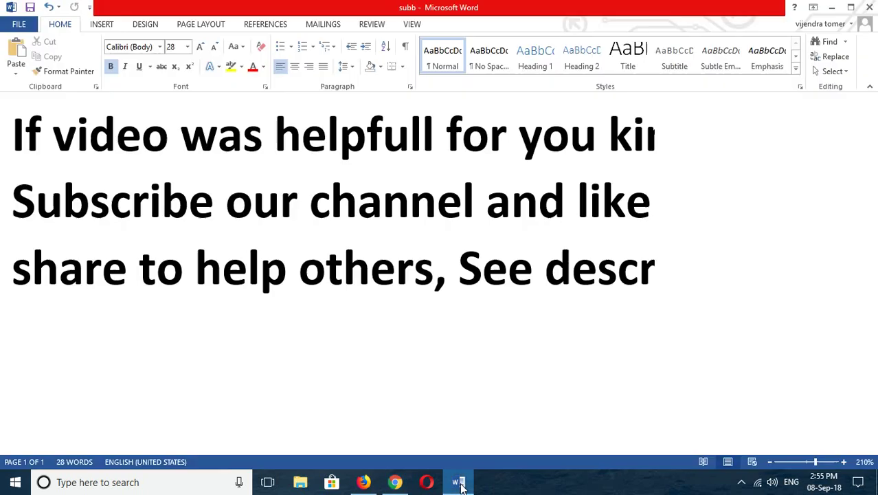